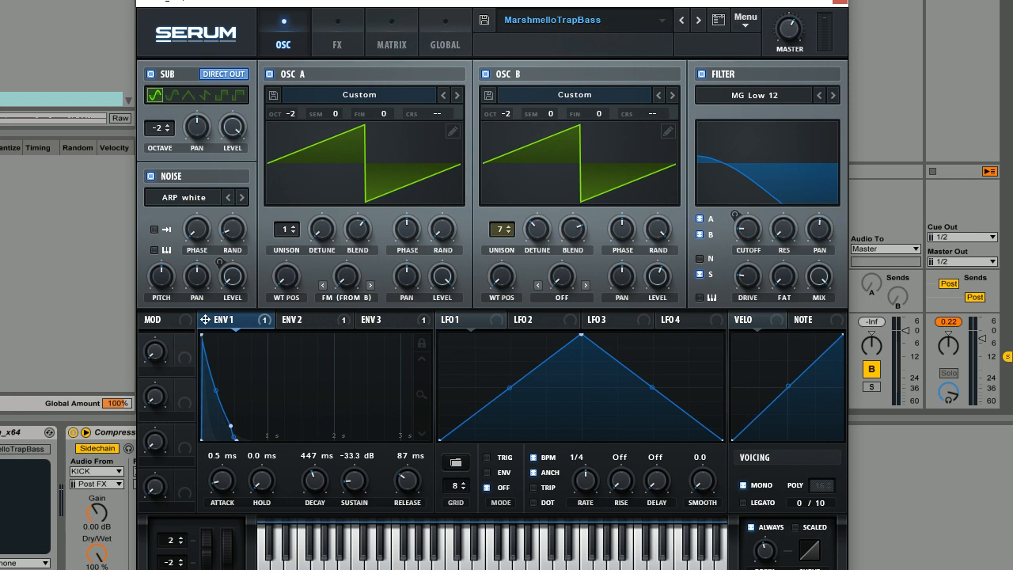
# Initialize the preset and switch on OSC B, the sub oscillator and the noise oscillator.
pyautogui.click(744, 23)
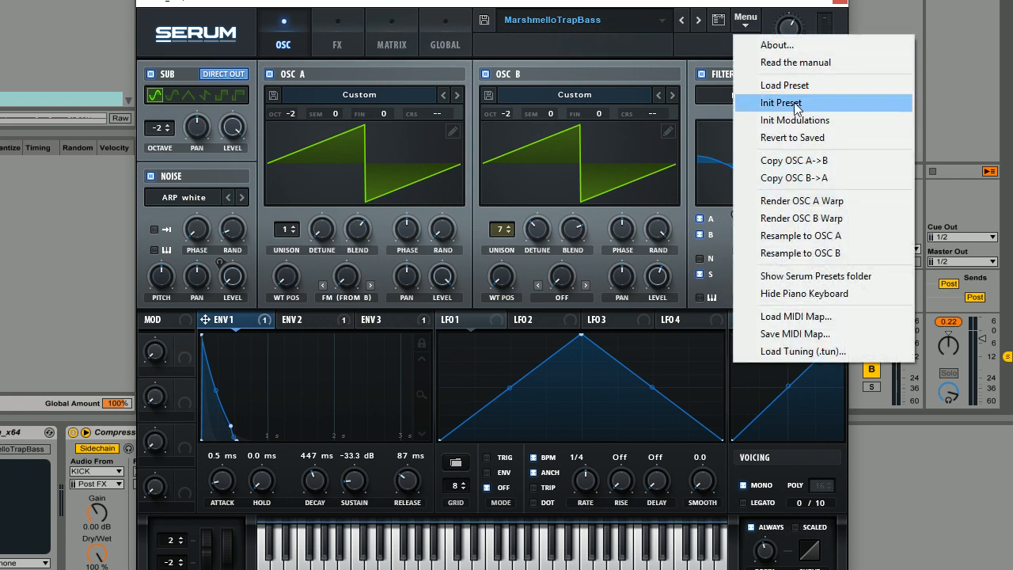
pyautogui.click(786, 100)
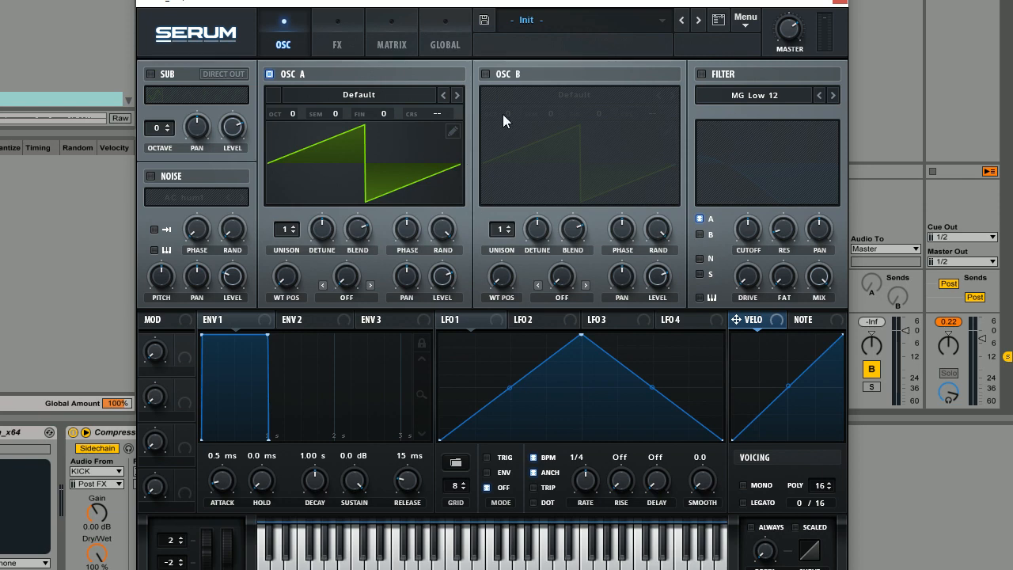
pyautogui.click(485, 74)
pyautogui.click(150, 74)
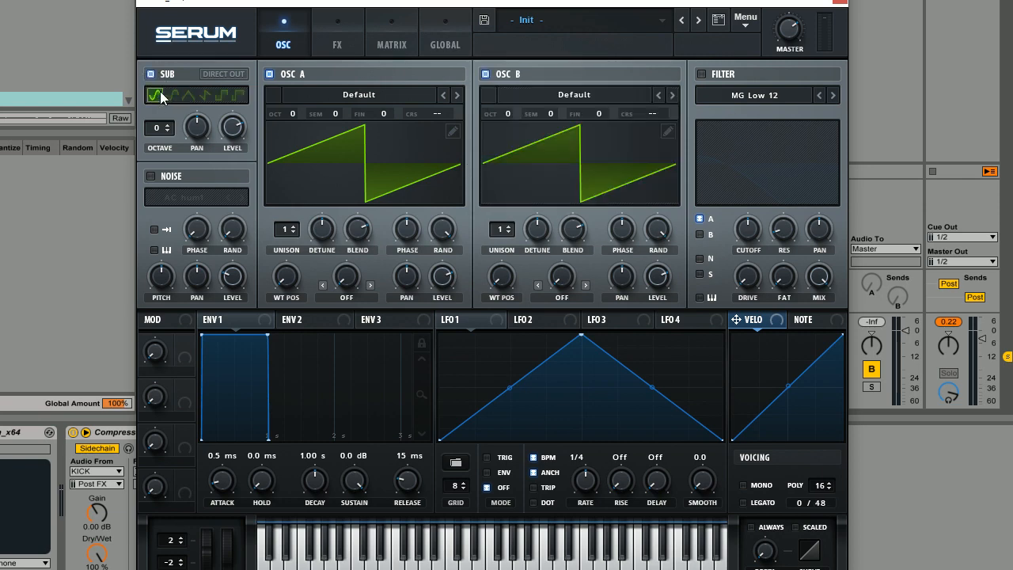
pyautogui.click(151, 175)
# Set OSC A, the sub and OSC B to octave -2, and give OSC B 7 unison voices with reduced detune.
pyautogui.moveTo(295, 114); pyautogui.dragTo(295, 146)
pyautogui.moveTo(162, 151); pyautogui.dragTo(167, 166)
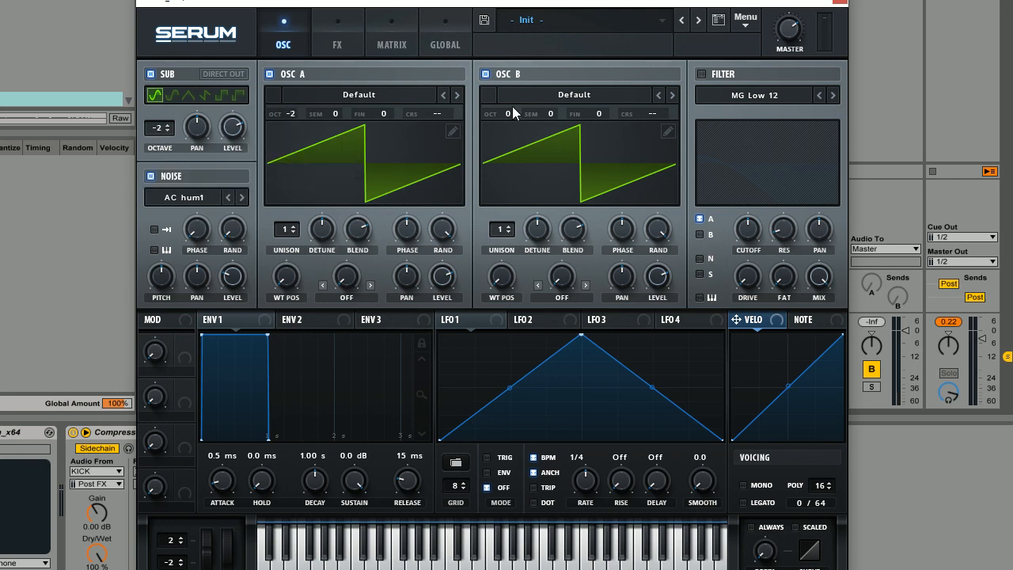
pyautogui.moveTo(507, 113); pyautogui.dragTo(507, 180)
pyautogui.moveTo(508, 238); pyautogui.dragTo(497, 154)
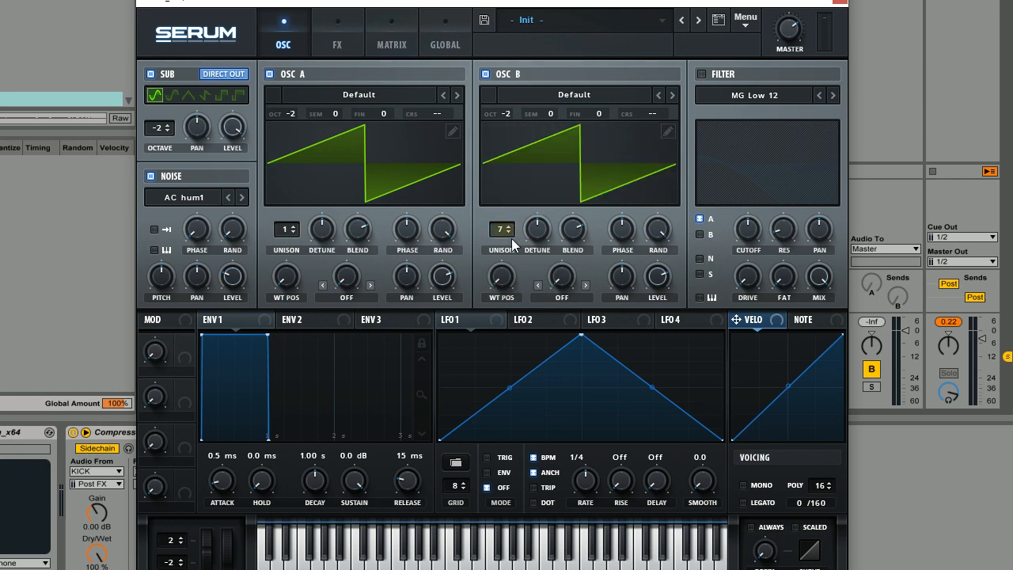
pyautogui.moveTo(536, 229)
pyautogui.mouseDown()
pyautogui.moveTo(526, 256)
pyautogui.moveTo(535, 230)
pyautogui.mouseUp()
# Load the ARP white sample from the Analog category into the noise oscillator.
pyautogui.click(191, 197)
pyautogui.moveTo(382, 219)
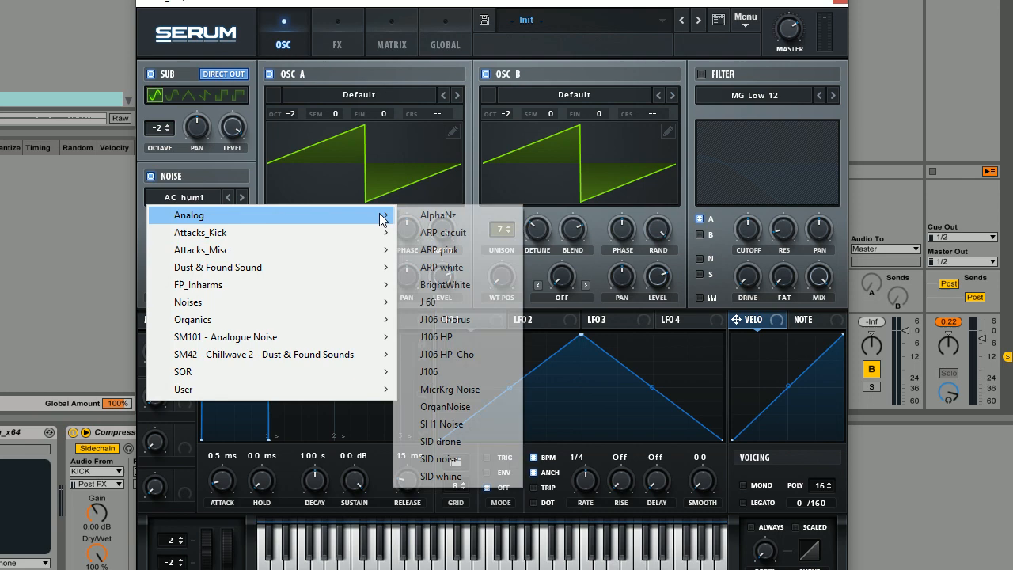
pyautogui.click(470, 271)
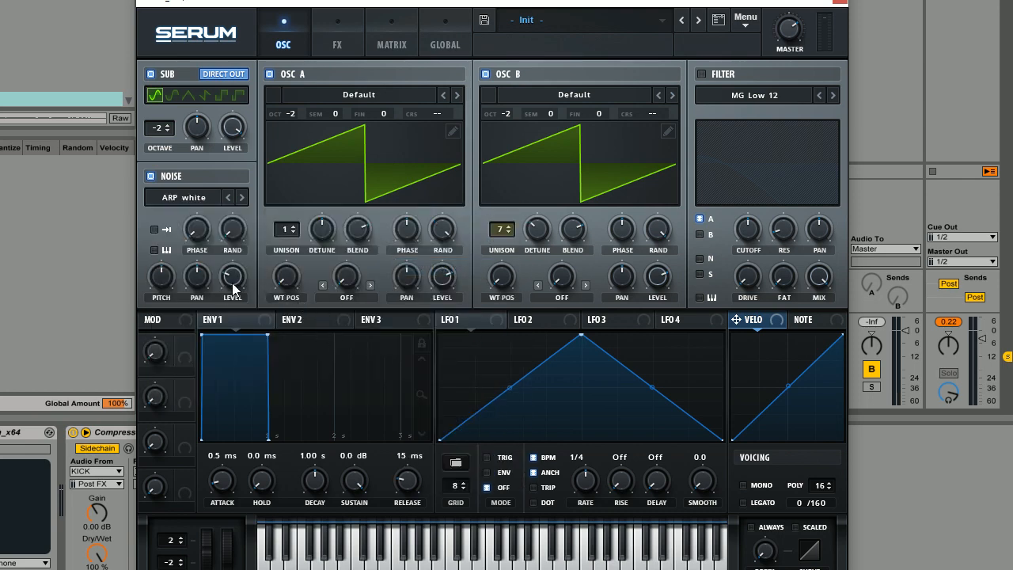
# Shape Envelope 3 with about 316 ms decay, 2.94% sustain and 81 ms release, and assign it to the noise level.
pyautogui.click(375, 323)
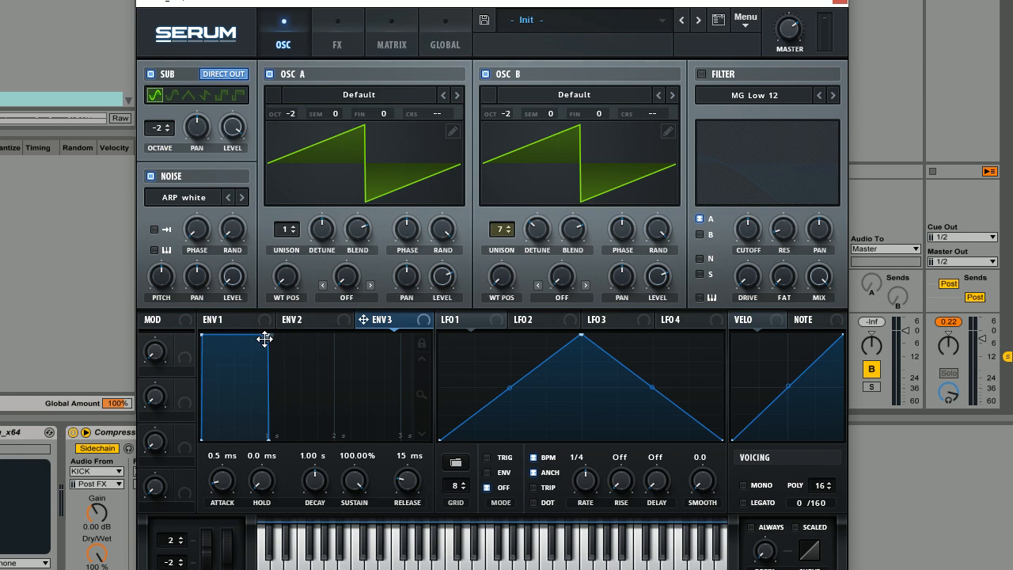
pyautogui.moveTo(268, 334); pyautogui.dragTo(224, 404)
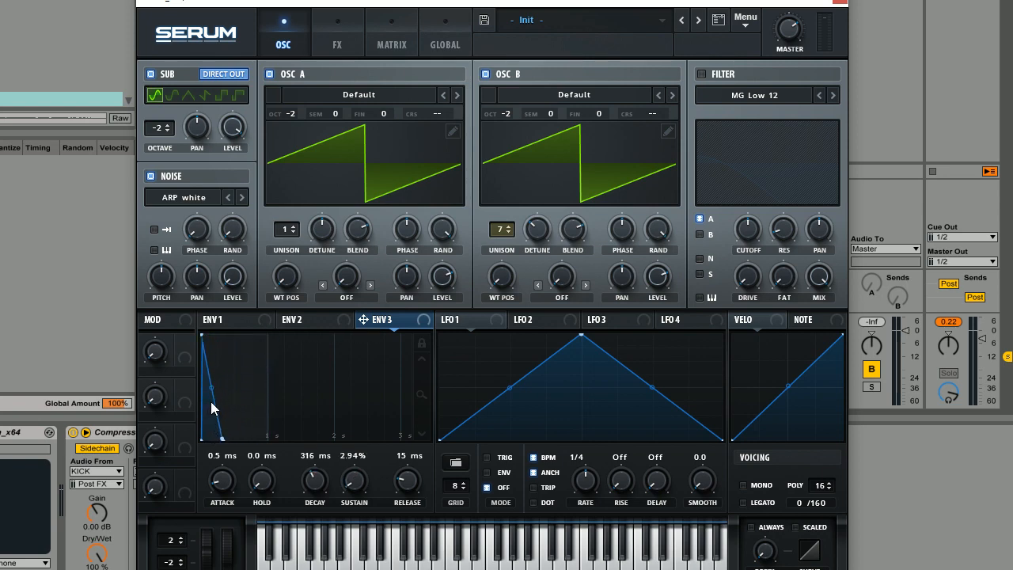
pyautogui.moveTo(407, 486); pyautogui.dragTo(412, 473)
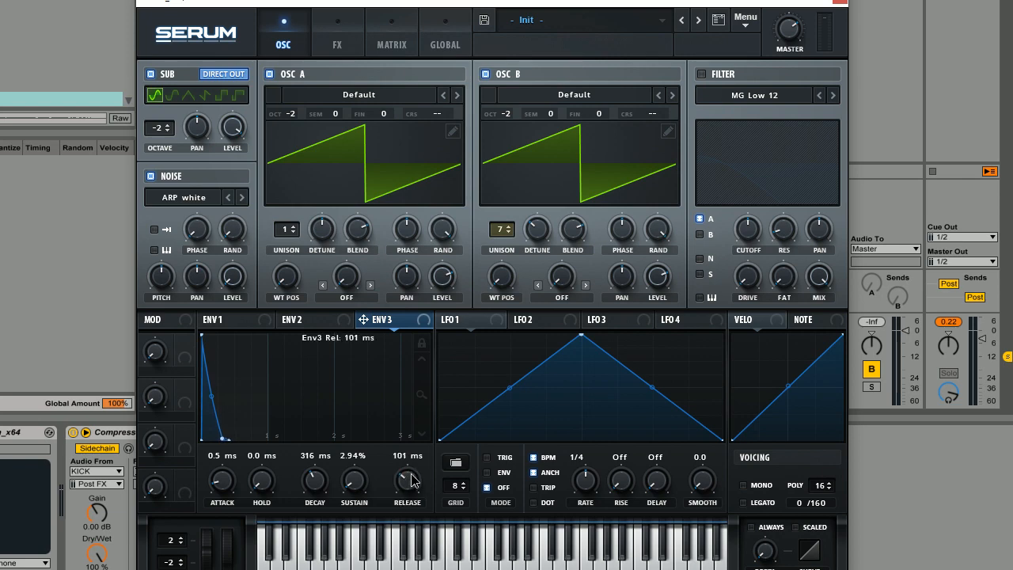
pyautogui.moveTo(357, 309); pyautogui.dragTo(221, 312)
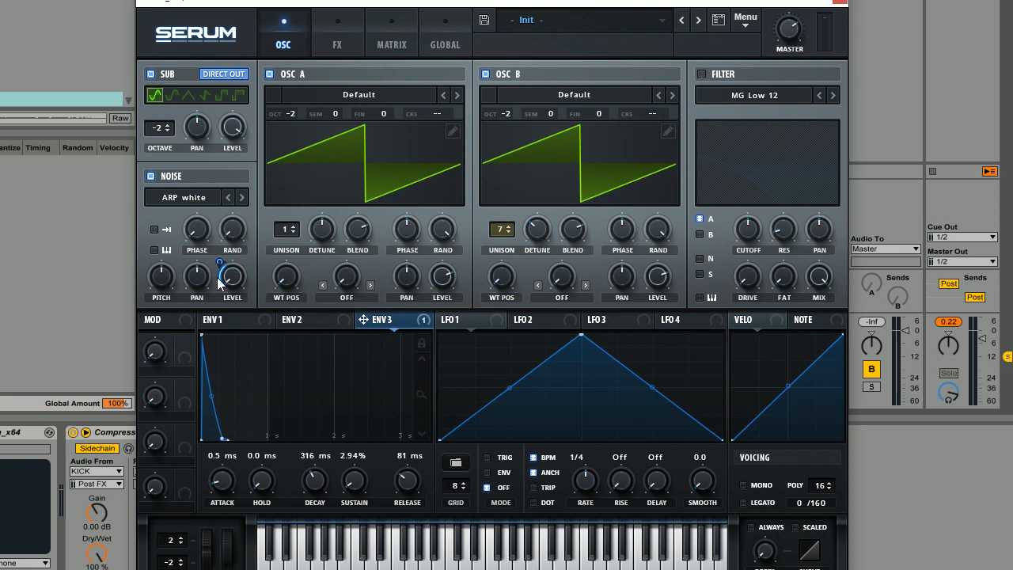
# Shape Envelope 1 with about 415 ms decay, -38.3 dB sustain and 52 ms release.
pyautogui.click(235, 317)
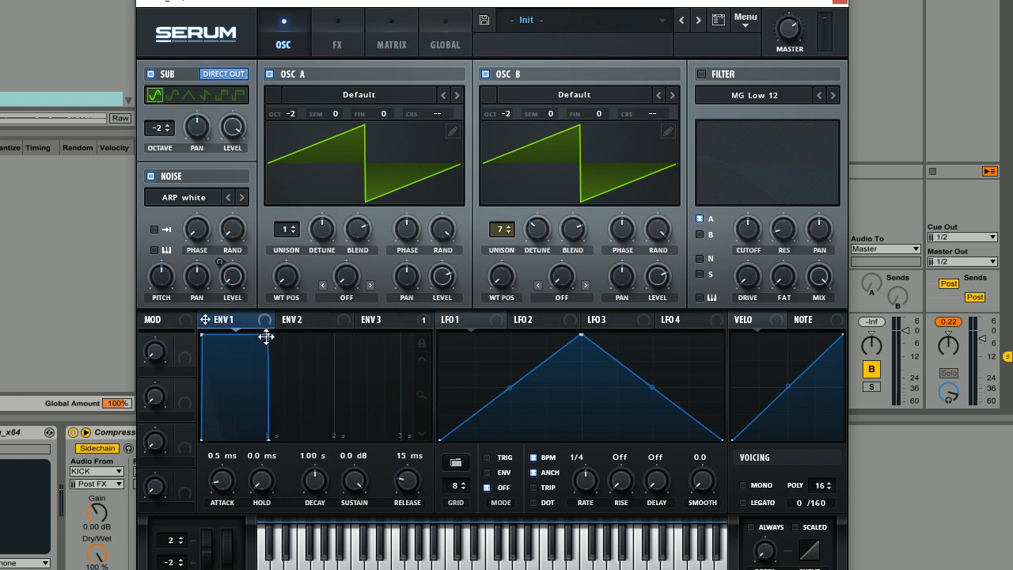
pyautogui.moveTo(266, 336); pyautogui.dragTo(227, 427)
pyautogui.moveTo(407, 480); pyautogui.dragTo(408, 455)
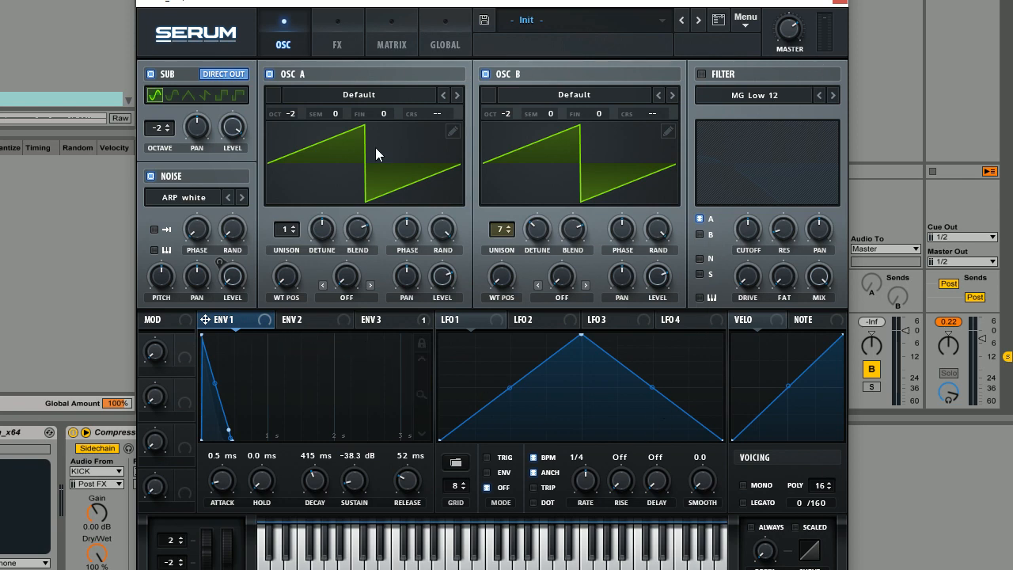
# Enable the MG Low 12 filter for OSC A and OSC B and raise its drive to about 22%.
pyautogui.click(701, 75)
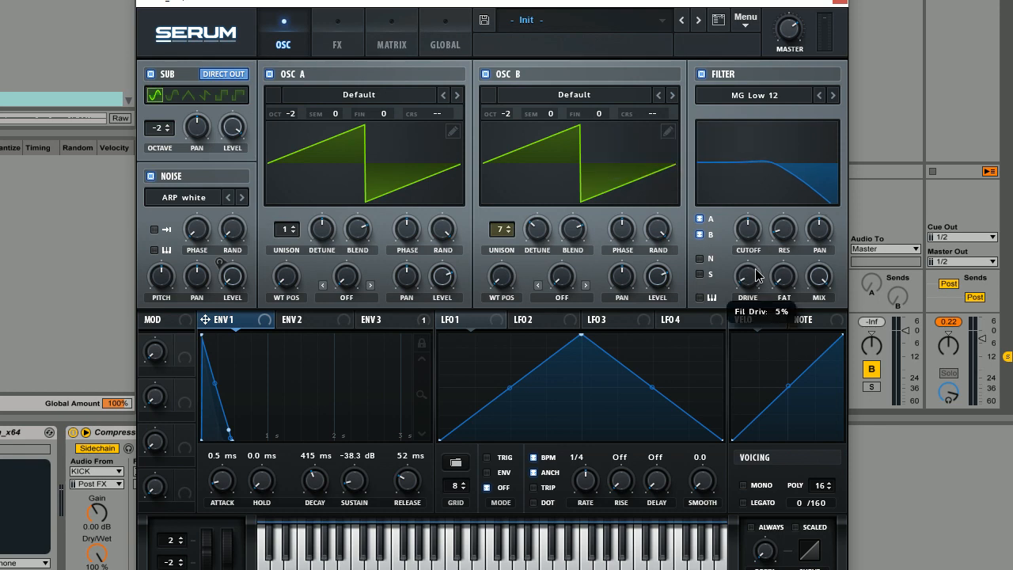
pyautogui.scroll(3, 748, 275)
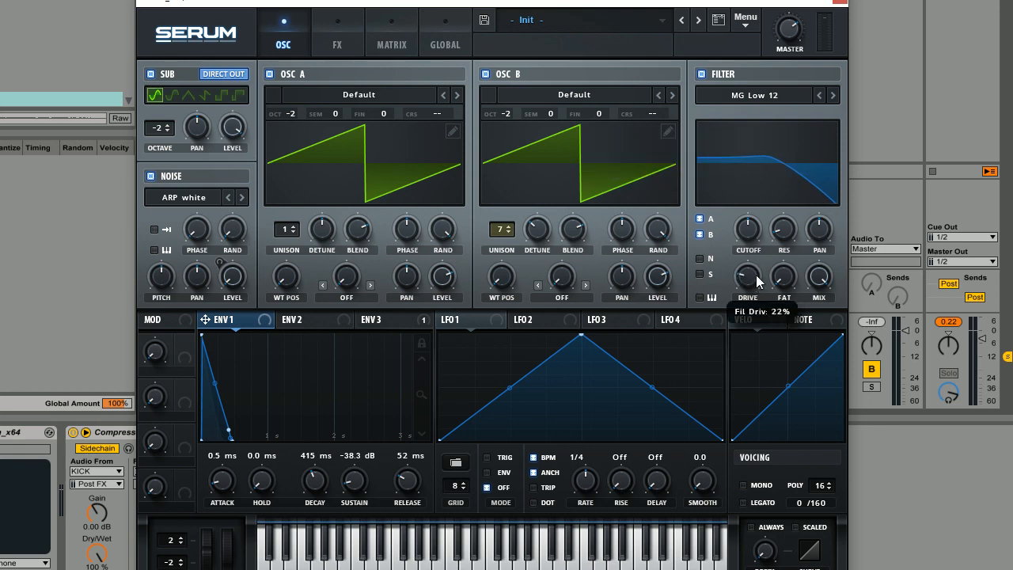
pyautogui.moveTo(750, 277)
pyautogui.mouseDown()
pyautogui.moveTo(752, 295)
pyautogui.moveTo(746, 285)
pyautogui.mouseUp()
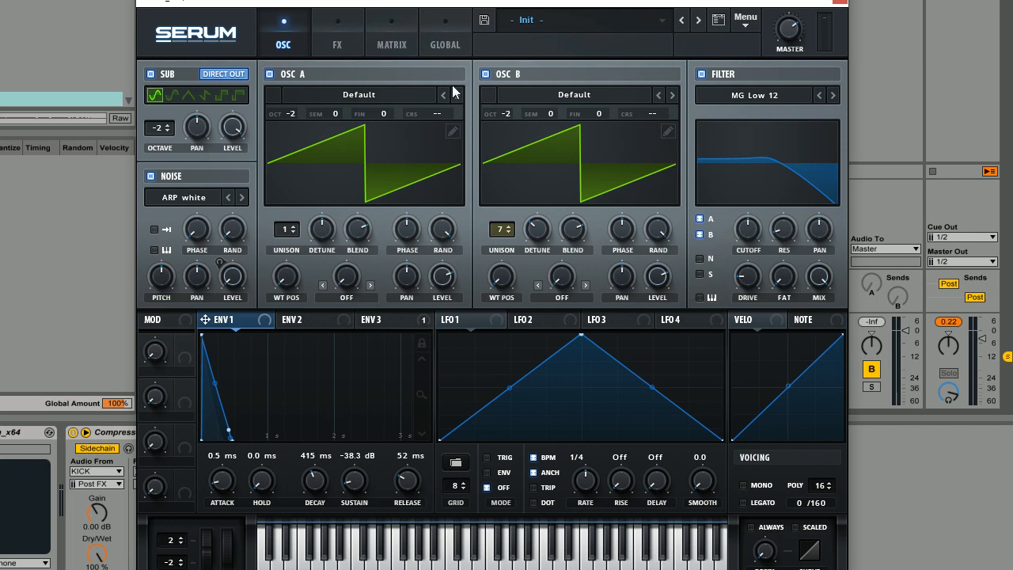
# Lower the synth's master volume slightly.
pyautogui.click(342, 39)
pyautogui.click(298, 45)
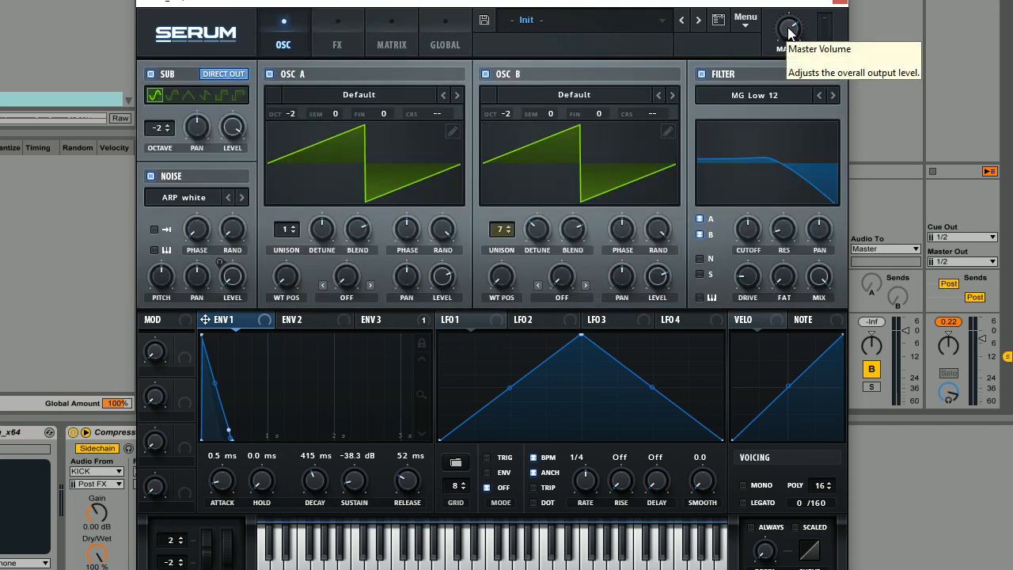
pyautogui.moveTo(791, 30); pyautogui.dragTo(789, 53)
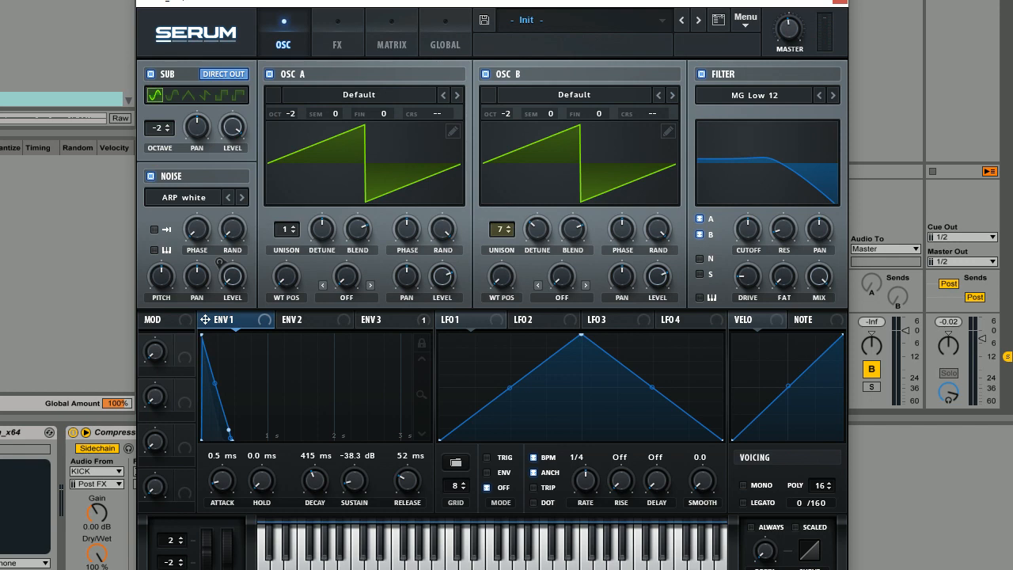
# Shape Envelope 2 with about 415 ms decay, 8.82% sustain and 290 ms release.
pyautogui.click(306, 319)
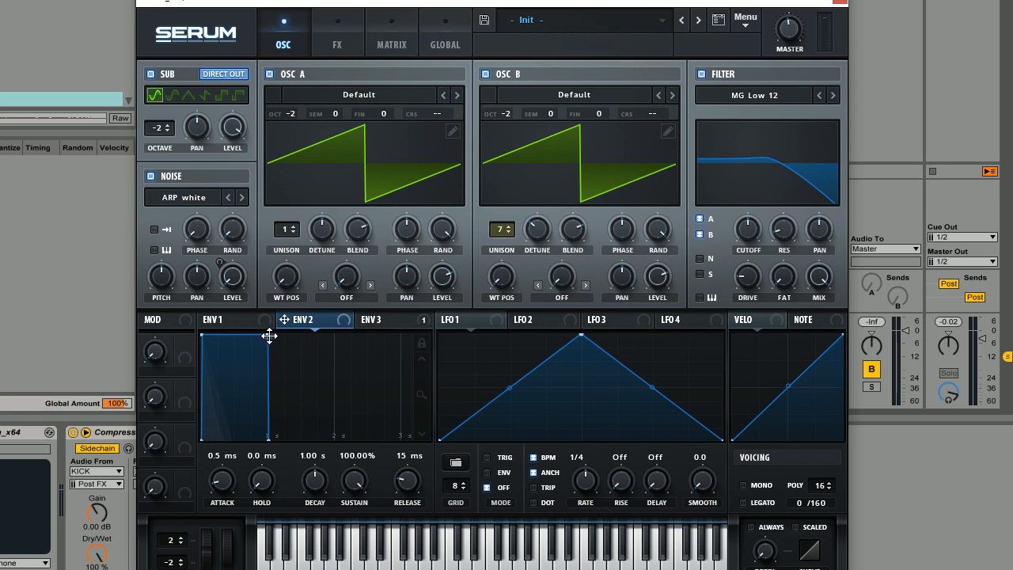
pyautogui.moveTo(268, 335); pyautogui.dragTo(220, 417)
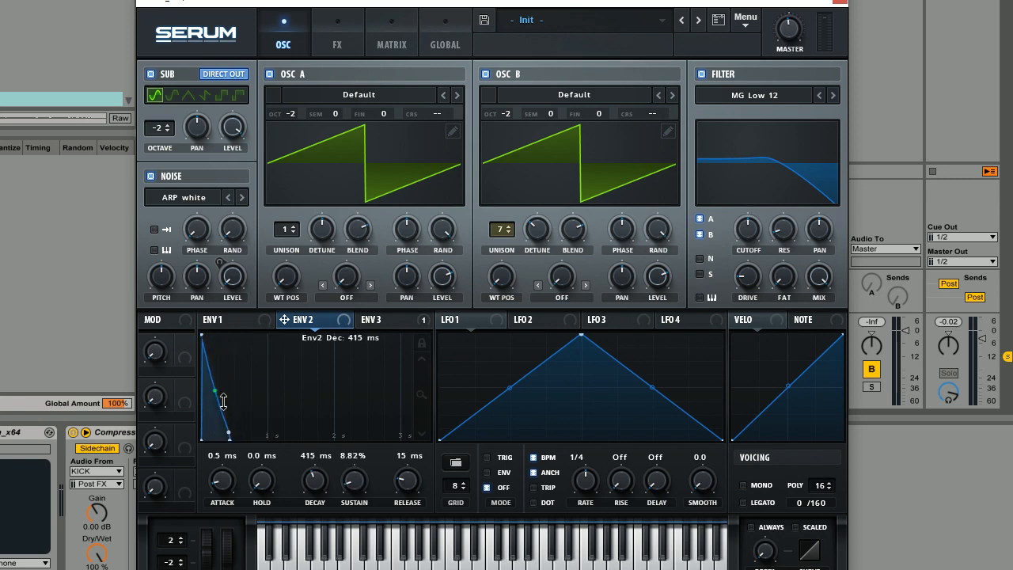
pyautogui.moveTo(408, 483)
pyautogui.mouseDown()
pyautogui.moveTo(420, 463)
pyautogui.moveTo(418, 478)
pyautogui.mouseUp()
# Assign Envelope 2 to the filter cutoff and lower the base cutoff to a low frequency.
pyautogui.moveTo(721, 306); pyautogui.dragTo(741, 214)
pyautogui.rightClick(747, 235)
pyautogui.click(748, 234)
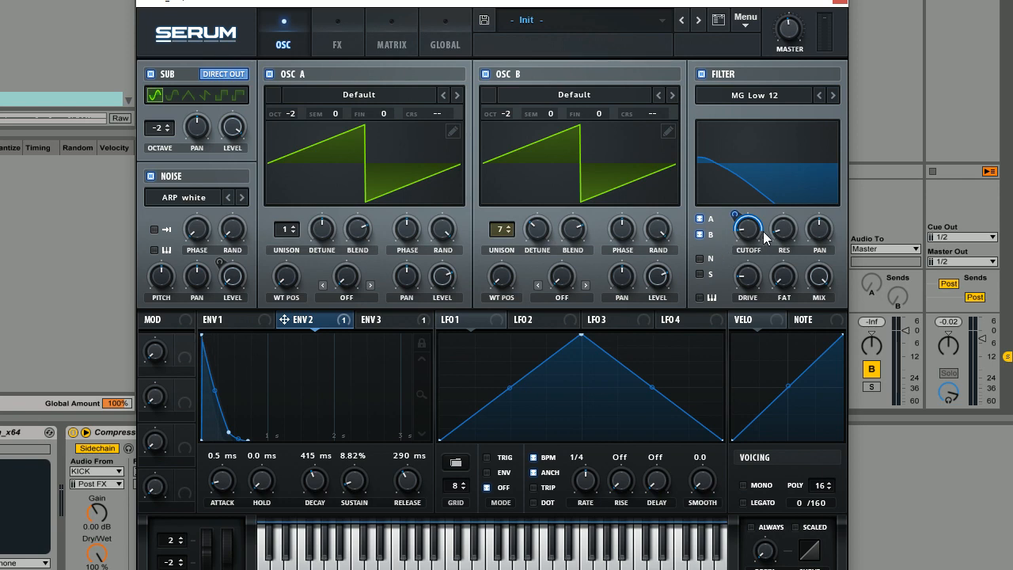
pyautogui.moveTo(763, 239)
pyautogui.click(699, 218)
# Enable the Hyper/Dimension effect with the Hyper mix at zero, a small Dimension size and the Dimension mix around halfway.
pyautogui.click(340, 44)
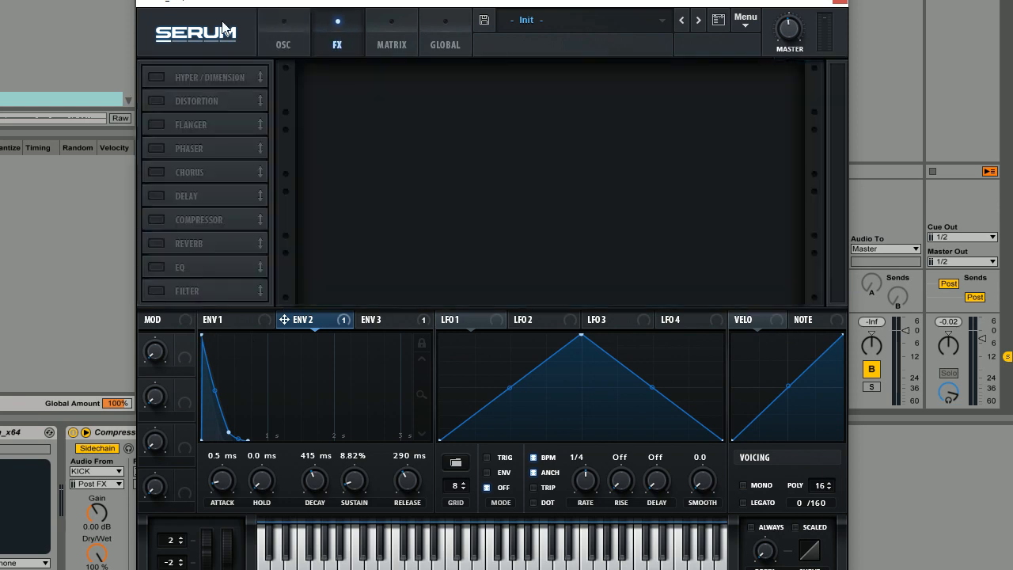
pyautogui.click(157, 77)
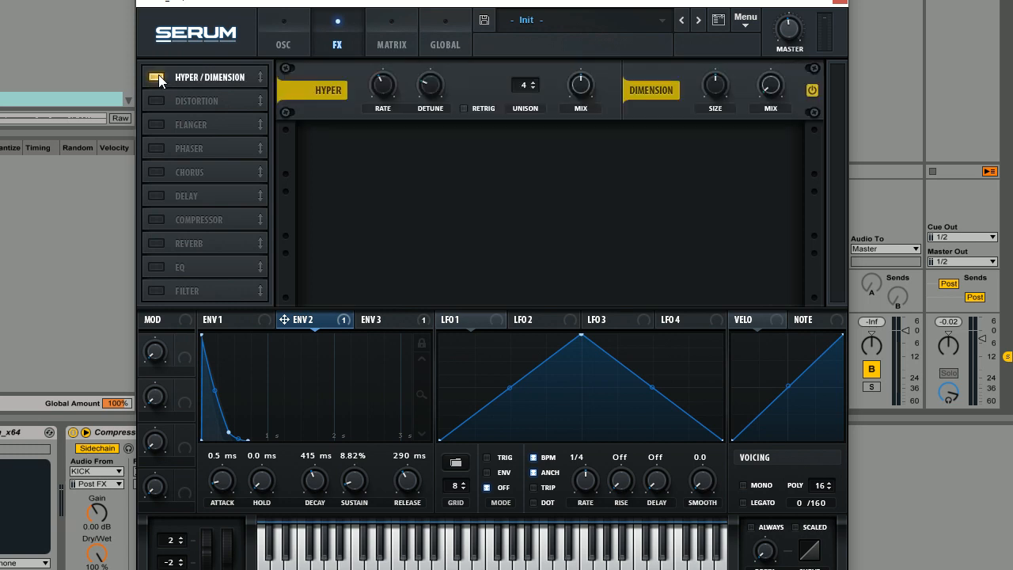
pyautogui.moveTo(581, 96); pyautogui.dragTo(572, 249)
pyautogui.moveTo(715, 89)
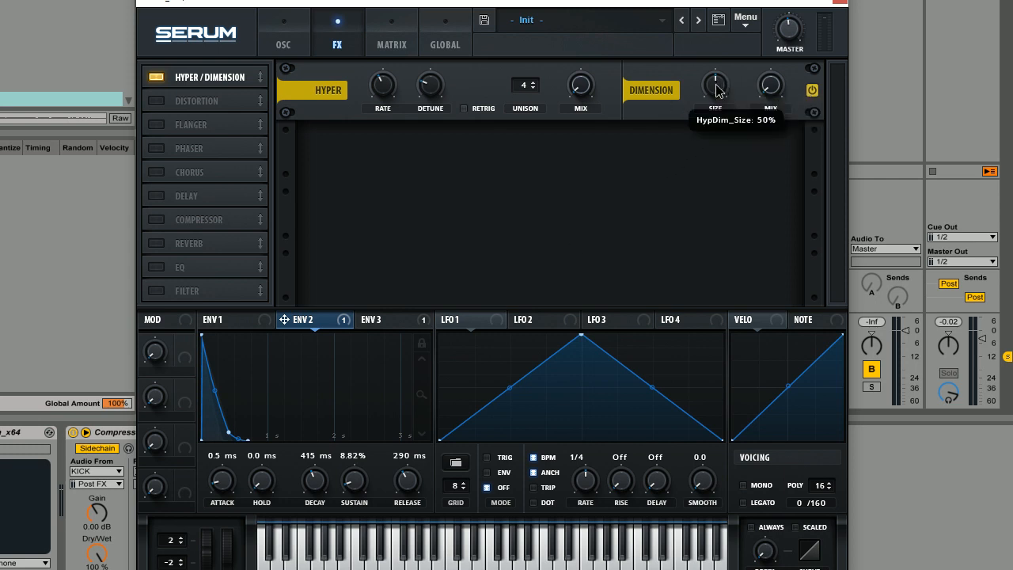
pyautogui.moveTo(716, 90); pyautogui.dragTo(712, 159)
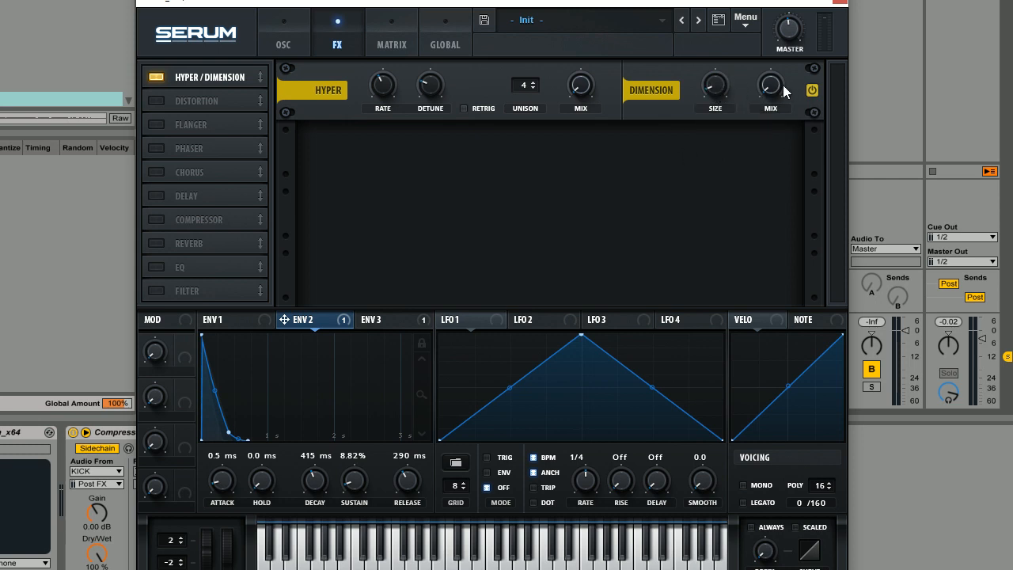
pyautogui.moveTo(784, 91); pyautogui.dragTo(761, 34)
# Enable Tube distortion with increased drive and a slightly reduced mix, and add a phaser with its mix lowered.
pyautogui.click(156, 100)
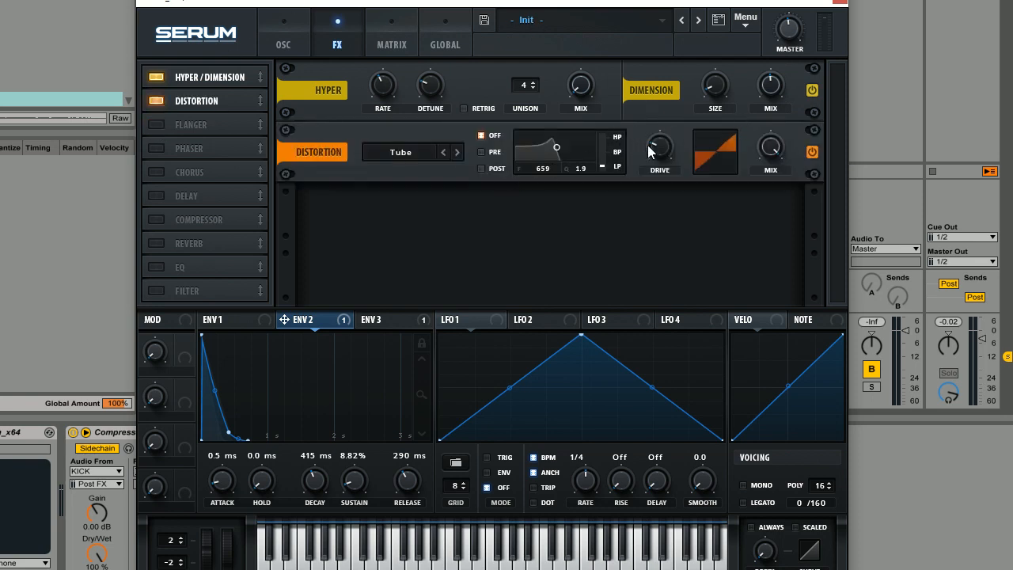
pyautogui.moveTo(663, 159)
pyautogui.mouseDown()
pyautogui.moveTo(676, 88)
pyautogui.moveTo(663, 147)
pyautogui.mouseUp()
pyautogui.click(156, 148)
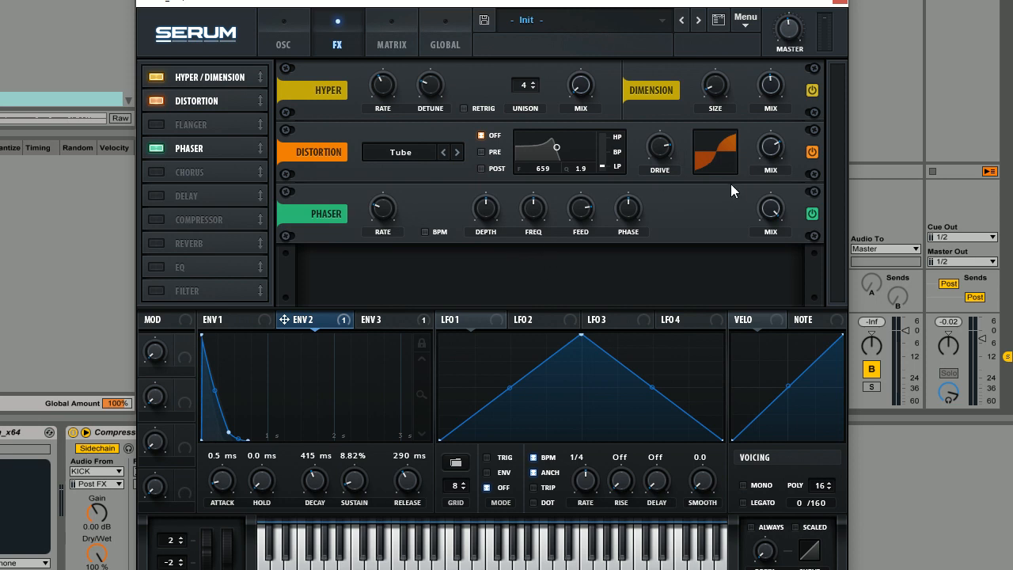
pyautogui.moveTo(772, 205)
pyautogui.mouseDown()
pyautogui.moveTo(776, 284)
pyautogui.moveTo(771, 207)
pyautogui.moveTo(776, 219)
pyautogui.mouseUp()
# Enable the compressor in multiband mode with lower threshold, ratio and attack, a longer release and slightly more gain.
pyautogui.click(156, 219)
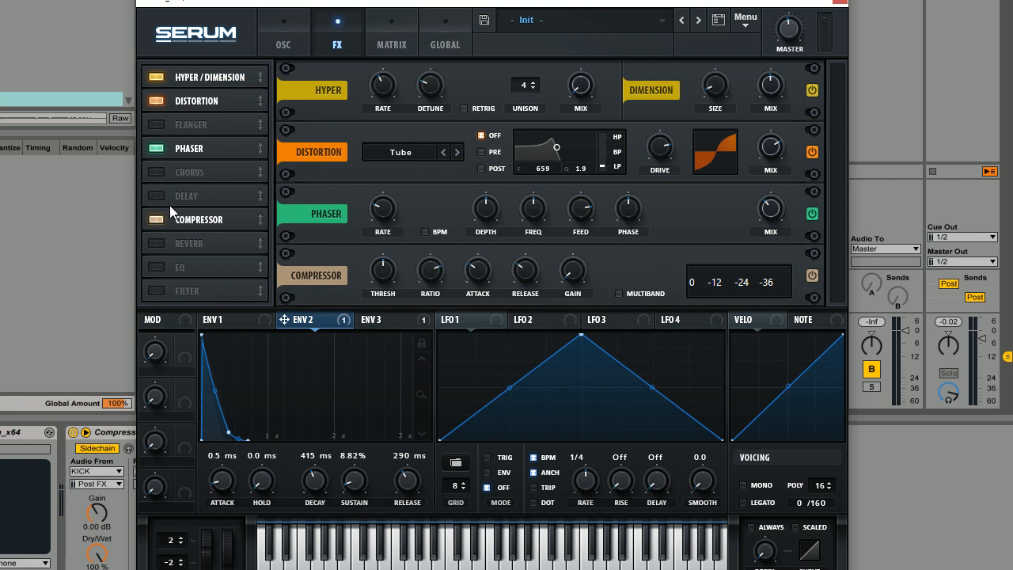
pyautogui.click(619, 293)
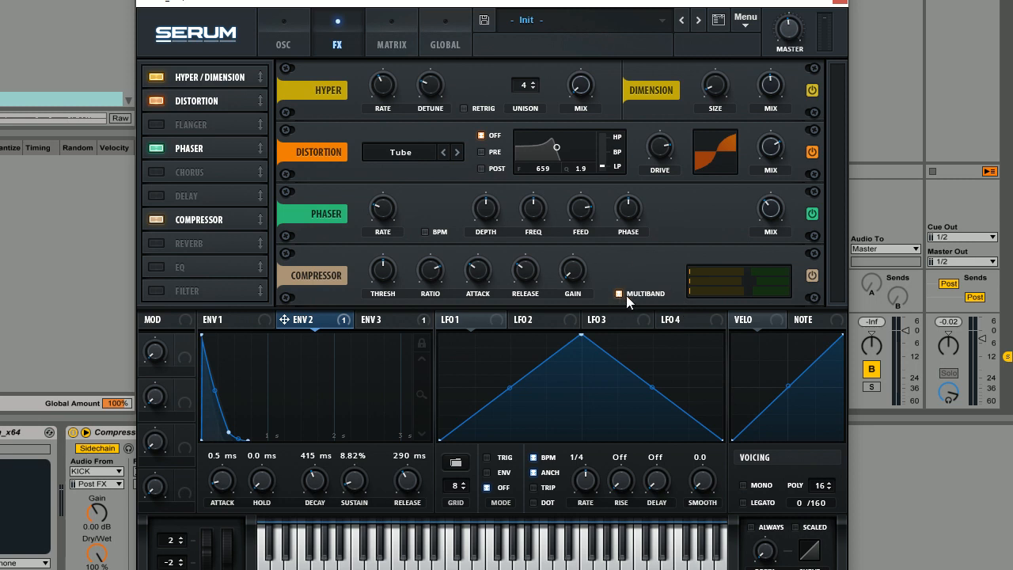
pyautogui.moveTo(386, 291)
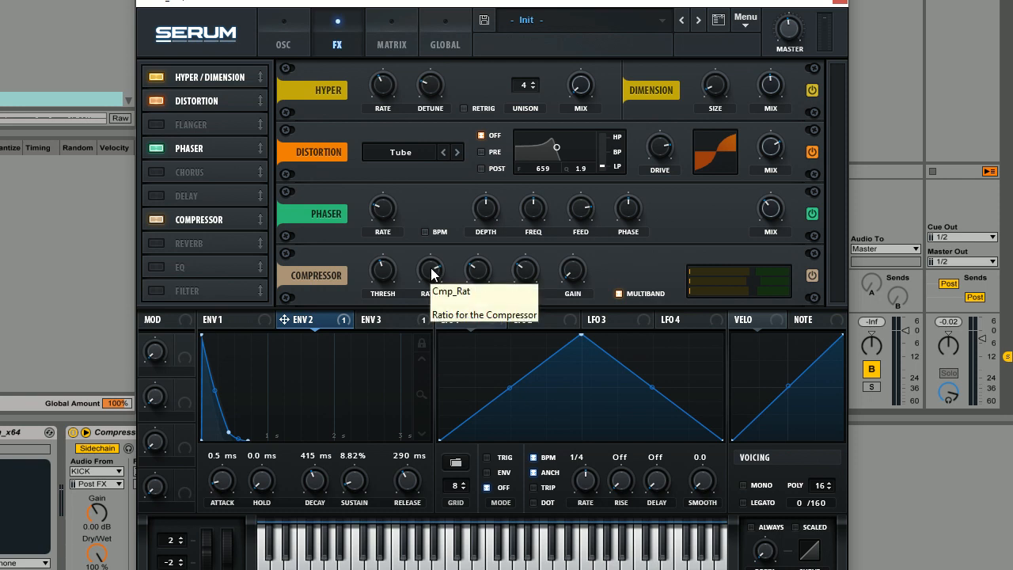
pyautogui.moveTo(431, 274); pyautogui.dragTo(431, 338)
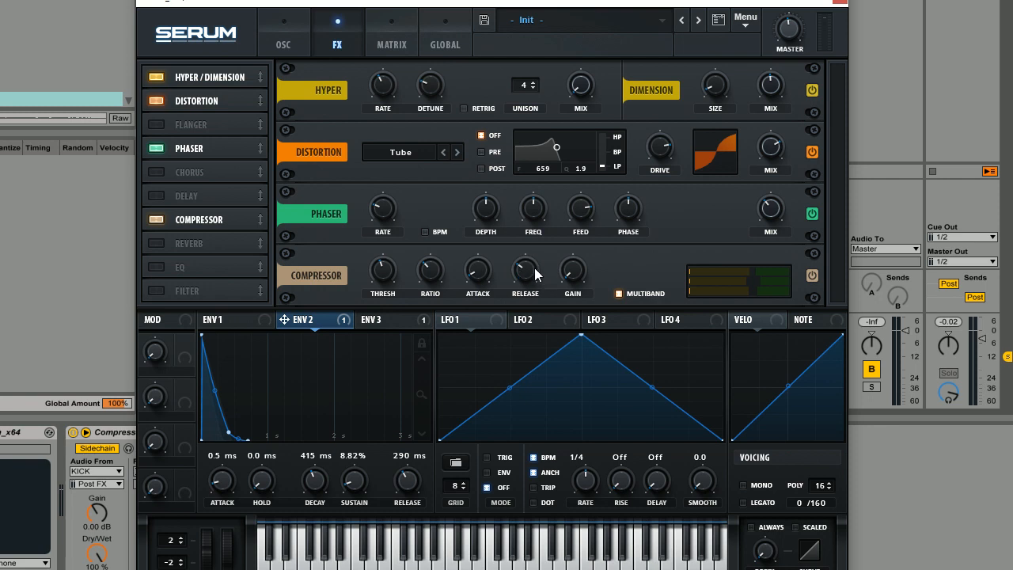
pyautogui.moveTo(522, 284); pyautogui.dragTo(580, 268)
# Enable the reverb, assign Envelope 1 to its mix, lower the base mix and high cut, and slightly raise size and low cut.
pyautogui.click(289, 33)
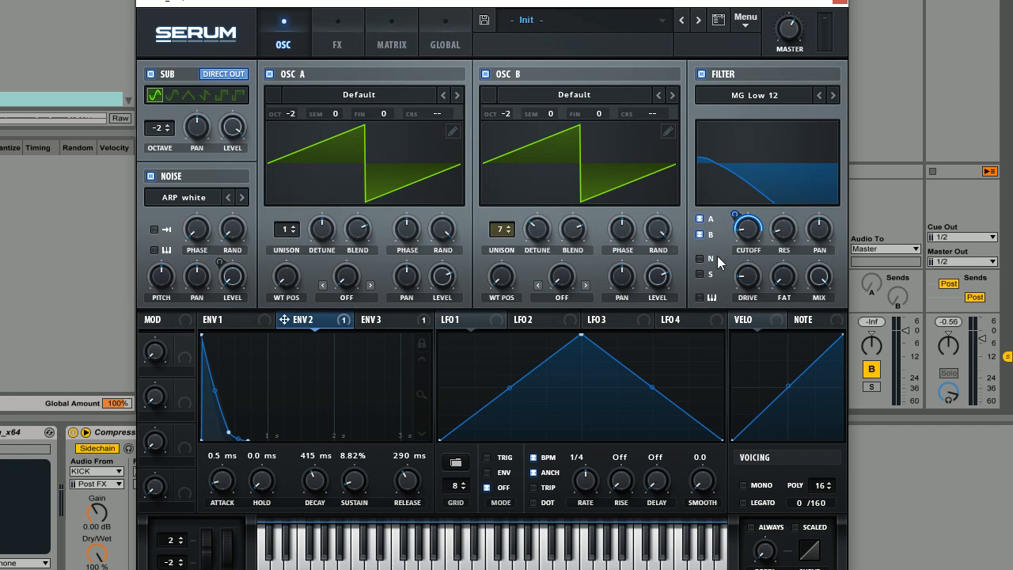
pyautogui.click(337, 37)
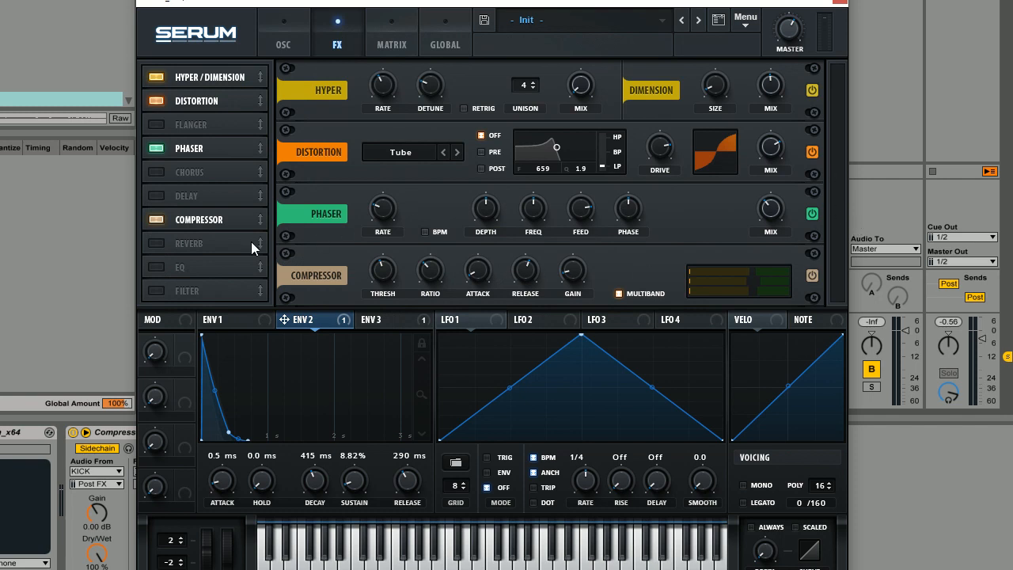
pyautogui.click(161, 244)
pyautogui.moveTo(849, 215); pyautogui.dragTo(849, 307)
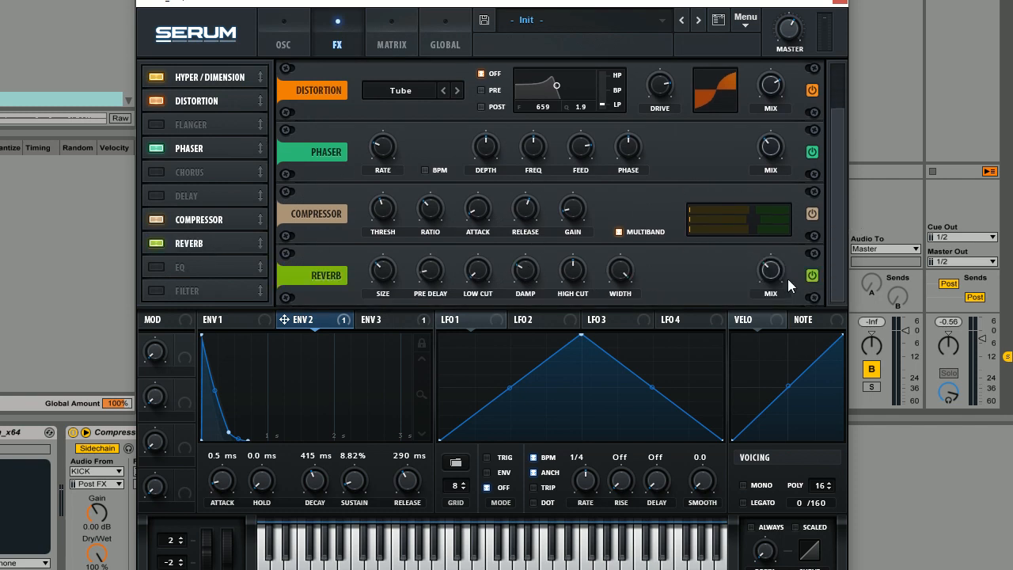
pyautogui.click(226, 325)
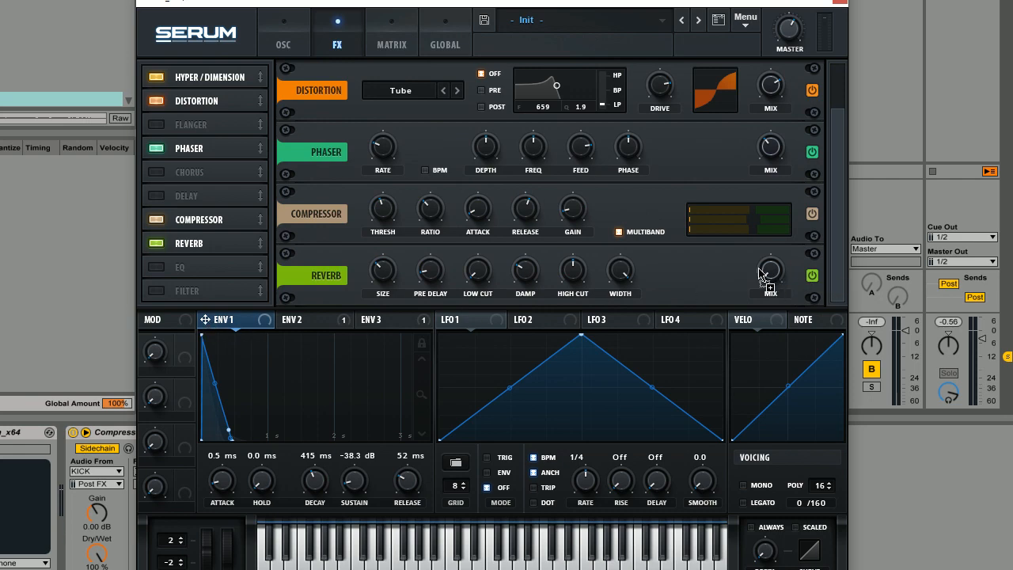
pyautogui.moveTo(774, 275); pyautogui.dragTo(772, 273)
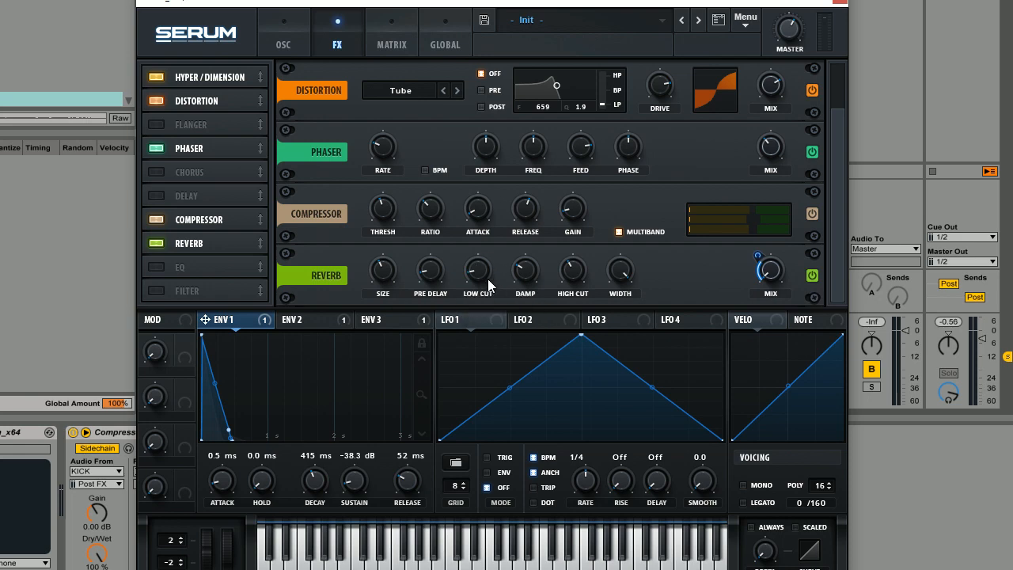
# Enable the EQ and slightly boost the gain of its high shelf band.
pyautogui.click(172, 262)
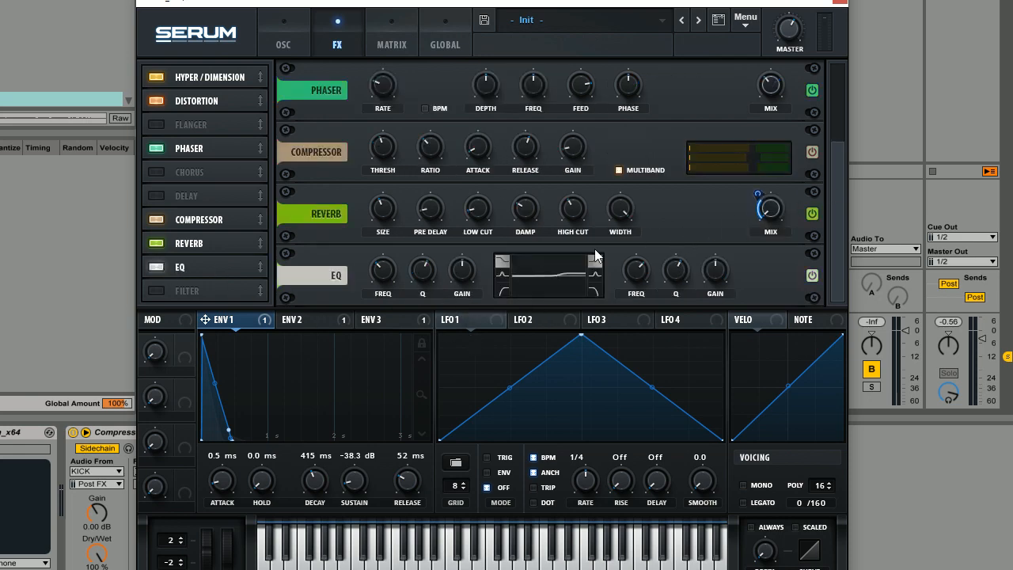
pyautogui.moveTo(630, 276)
pyautogui.mouseDown()
pyautogui.moveTo(630, 287)
pyautogui.moveTo(641, 275)
pyautogui.mouseUp()
pyautogui.moveTo(727, 286); pyautogui.dragTo(681, 281)
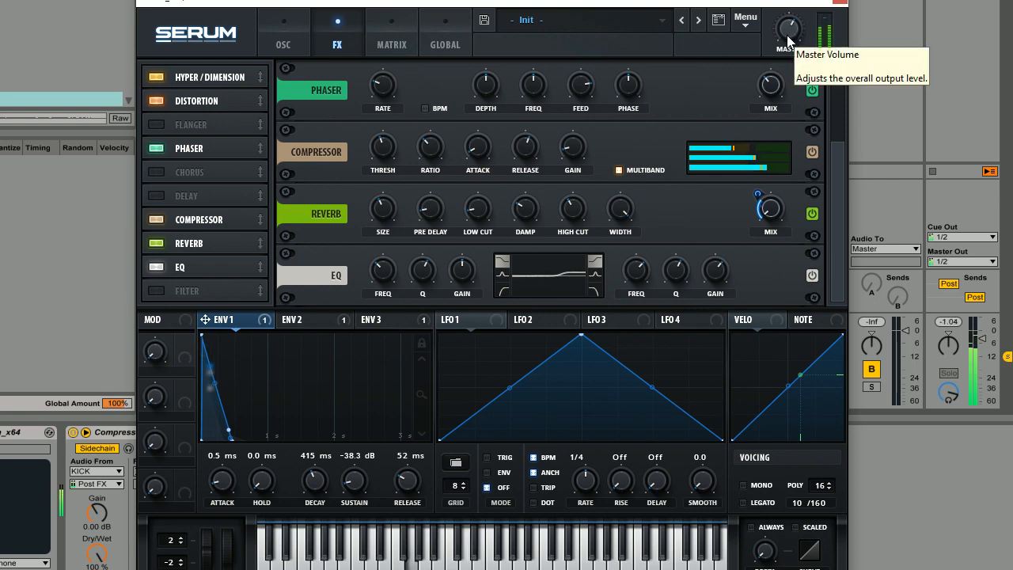
# Review Envelope 2's modulation of the filter cutoff, along with the effects chain and oscillator settings.
pyautogui.click(295, 32)
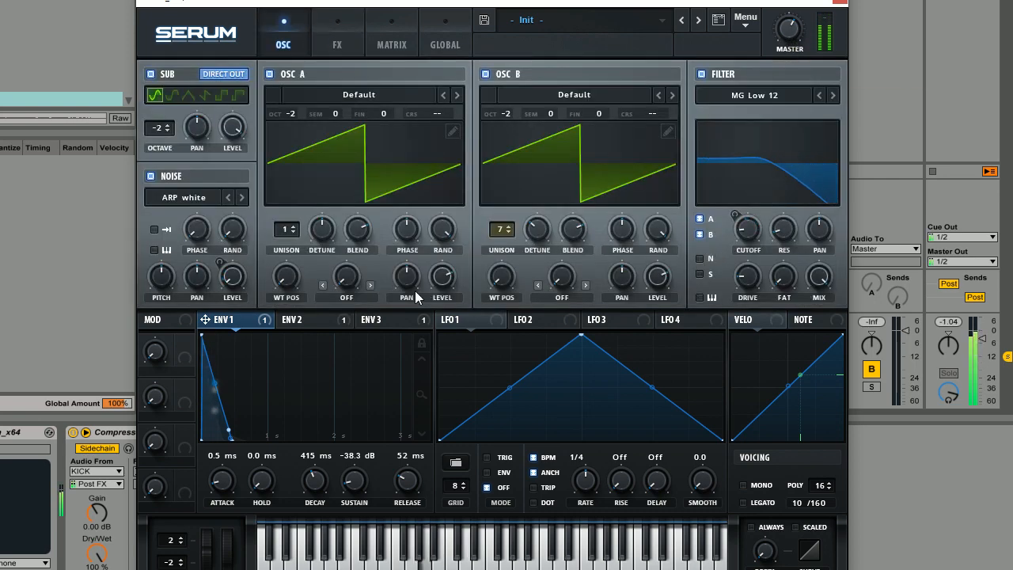
pyautogui.click(326, 317)
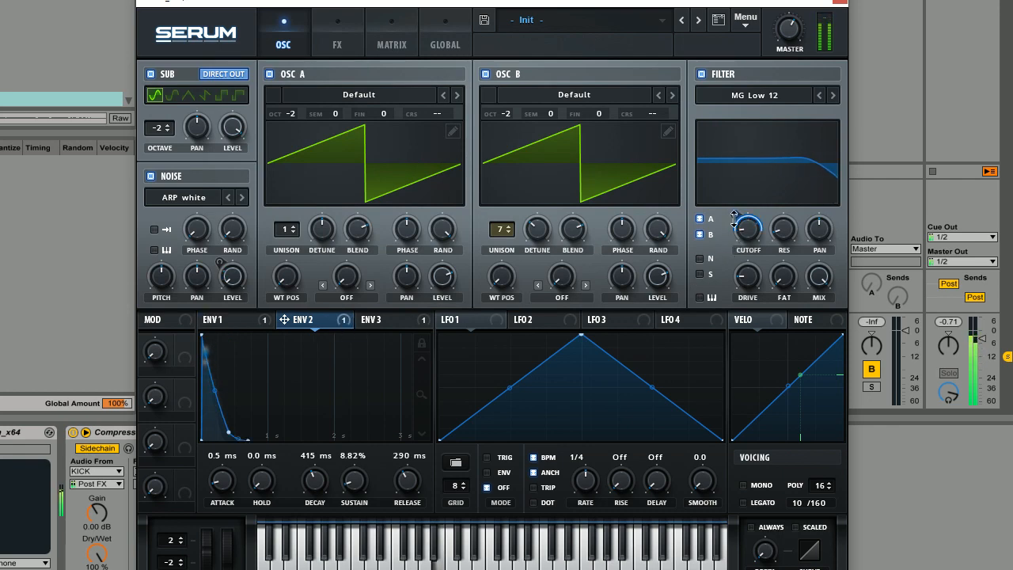
pyautogui.moveTo(737, 216)
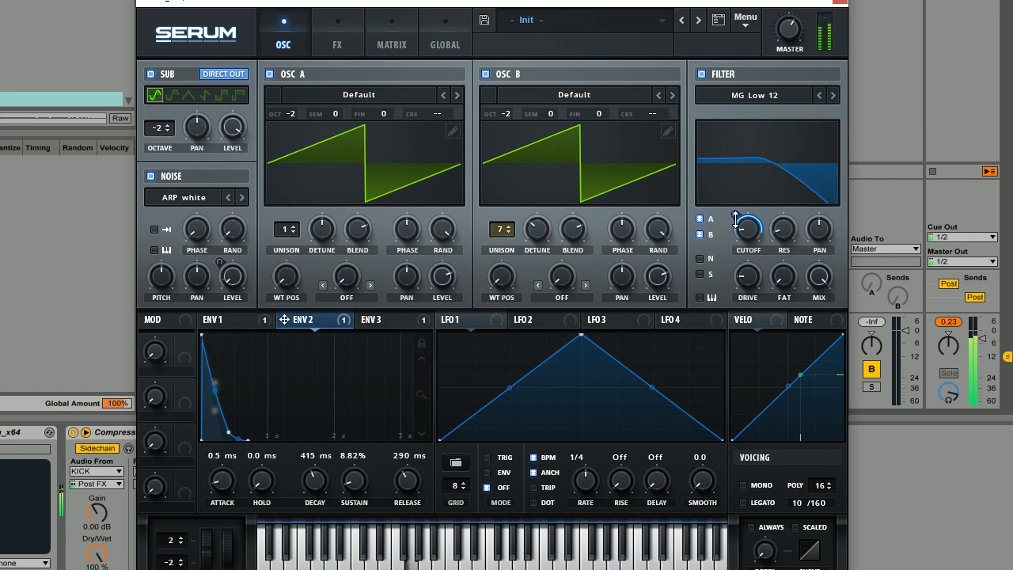
pyautogui.click(340, 38)
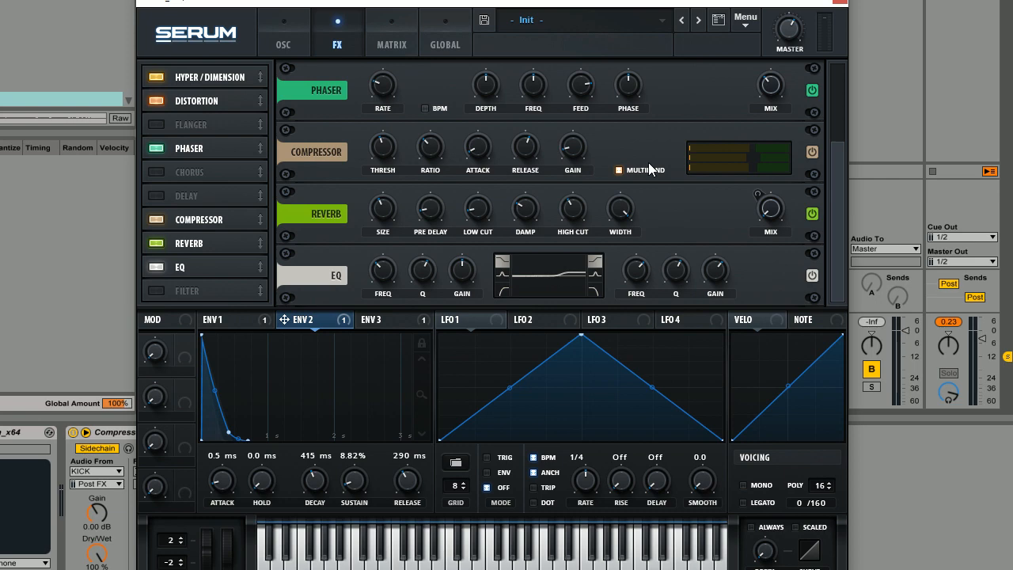
pyautogui.click(261, 46)
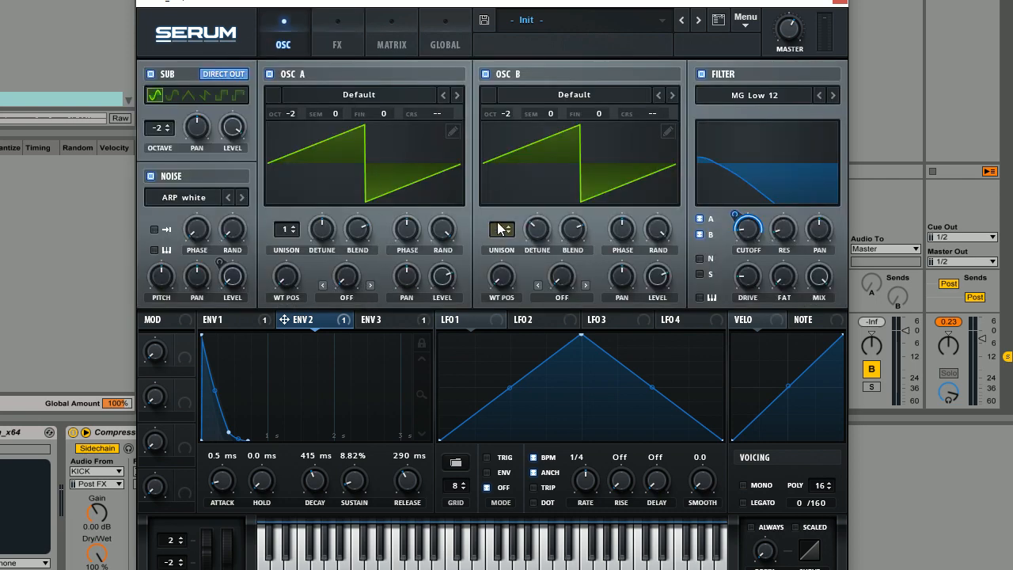